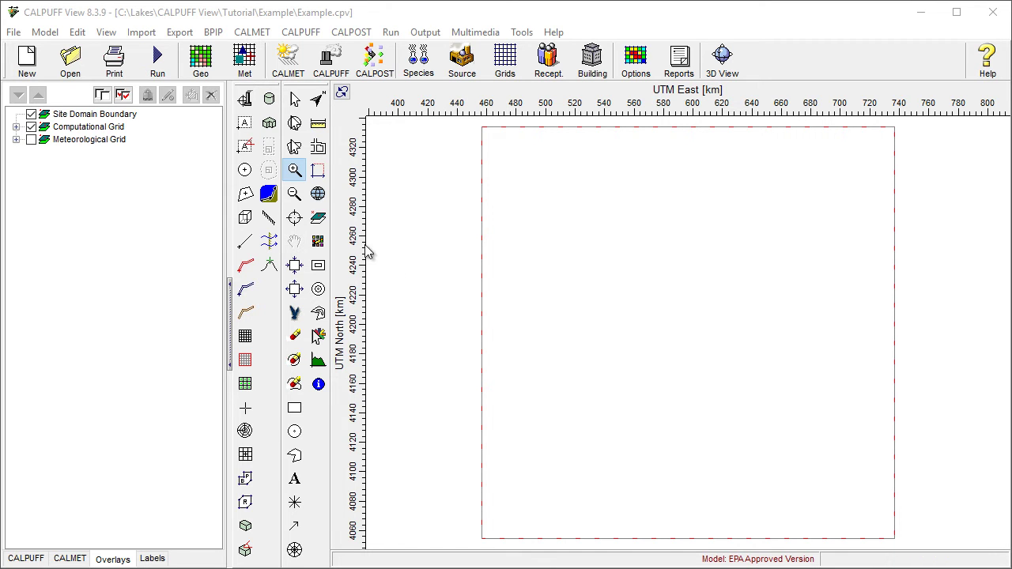
# - Open the Site Domain settings and review the UTM zone 16 North, WGS-84 projection
pyautogui.click(106, 32)
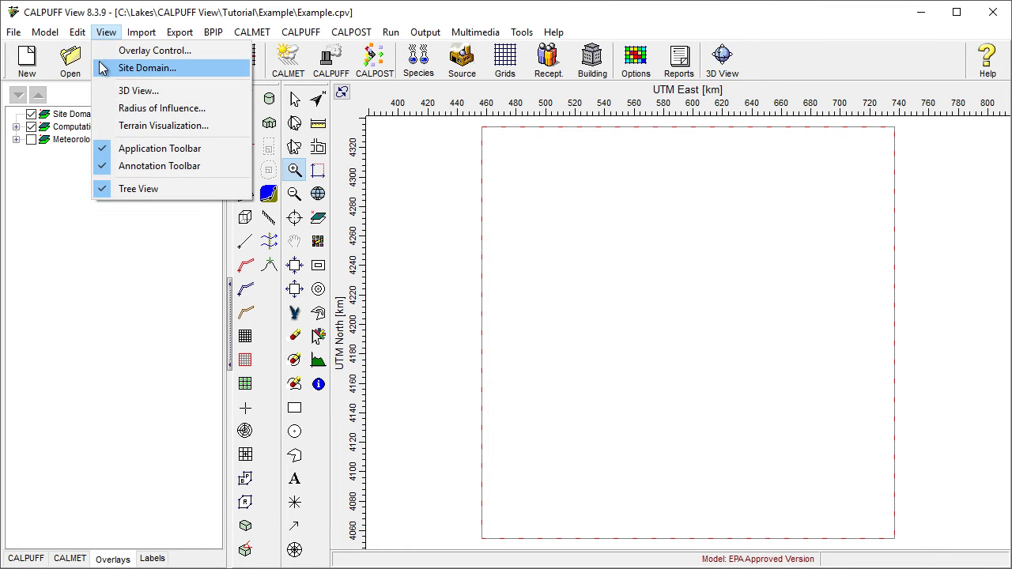
pyautogui.click(103, 70)
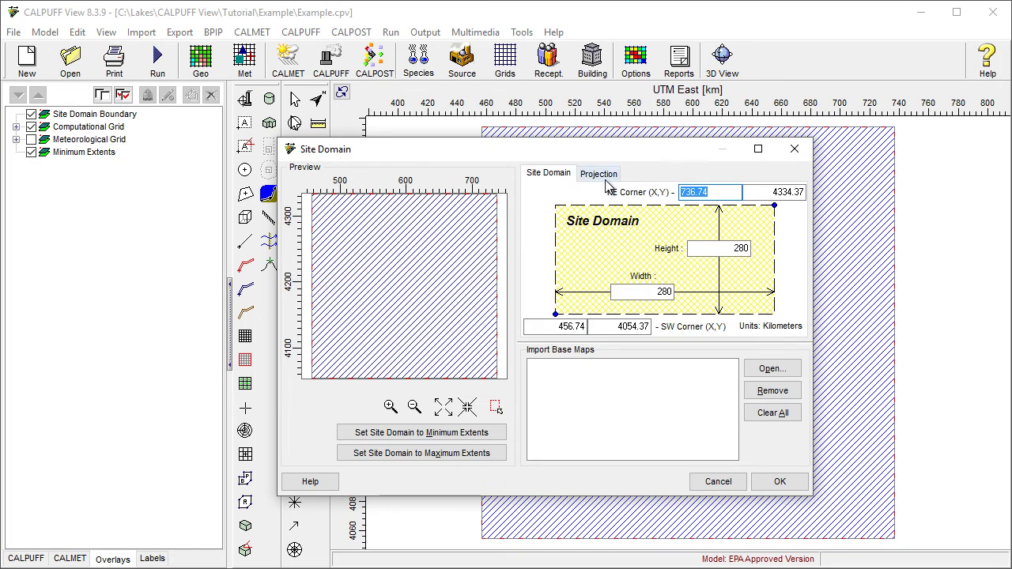
pyautogui.click(605, 179)
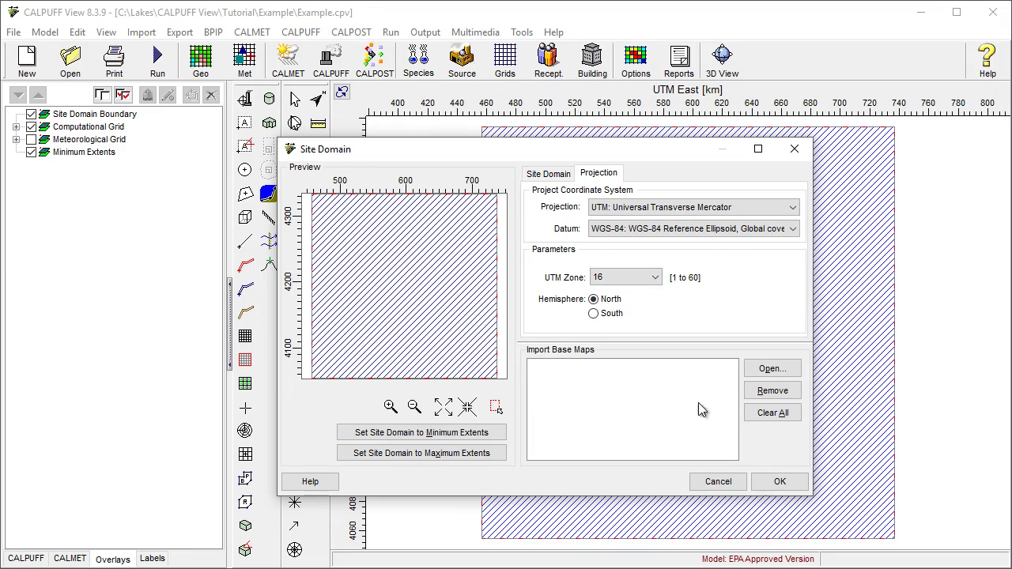
# - Delete the Minimum Extents layer and choose Open Cycle Map as the tile map server
pyautogui.click(778, 480)
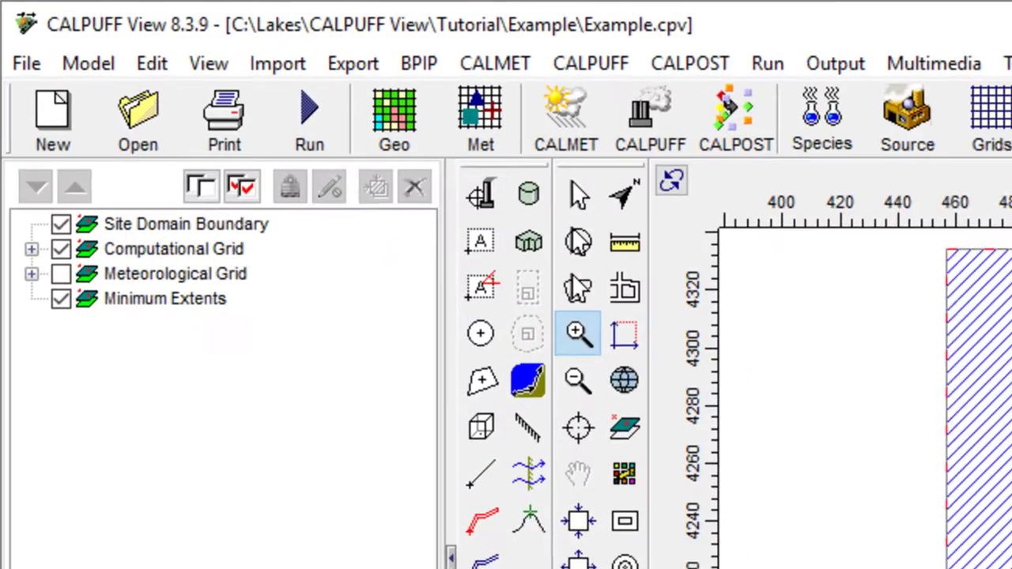
pyautogui.click(423, 192)
pyautogui.click(282, 65)
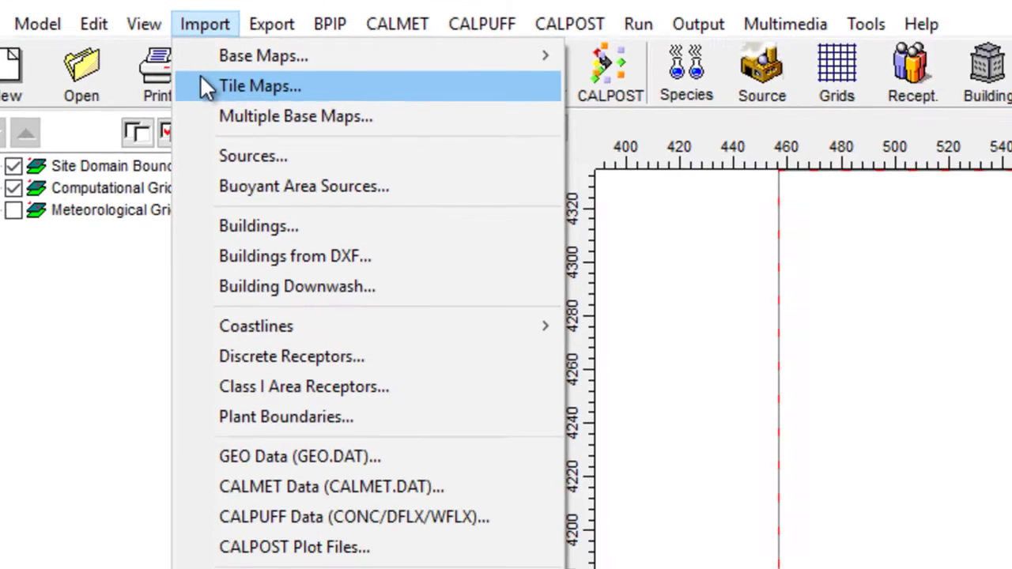
pyautogui.click(278, 126)
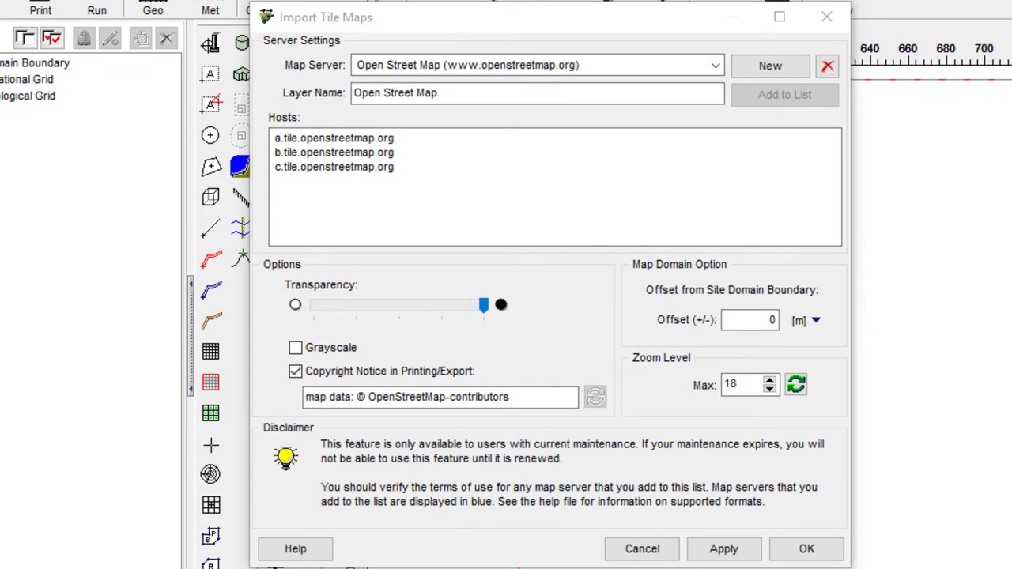
pyautogui.click(713, 69)
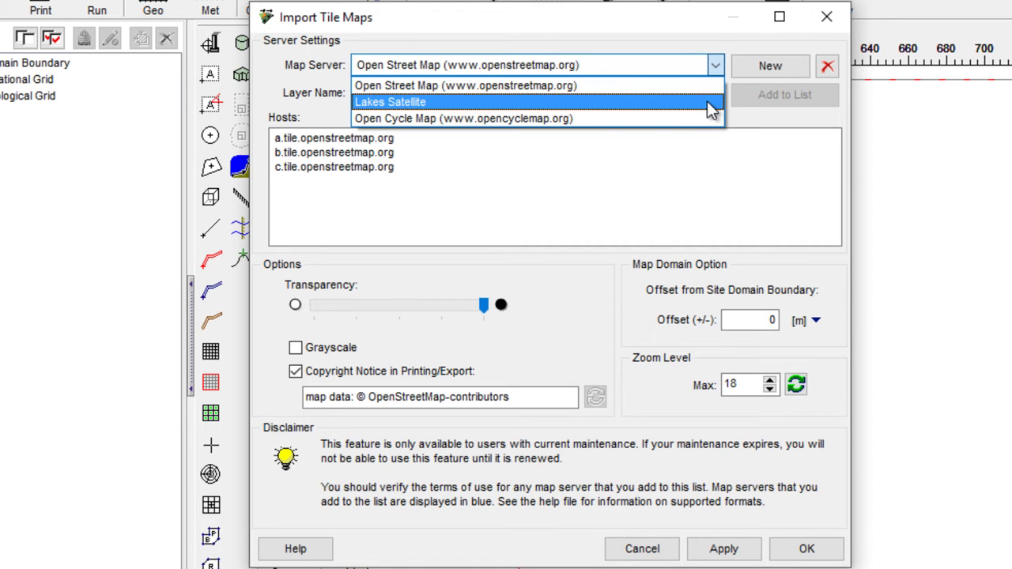
pyautogui.click(711, 119)
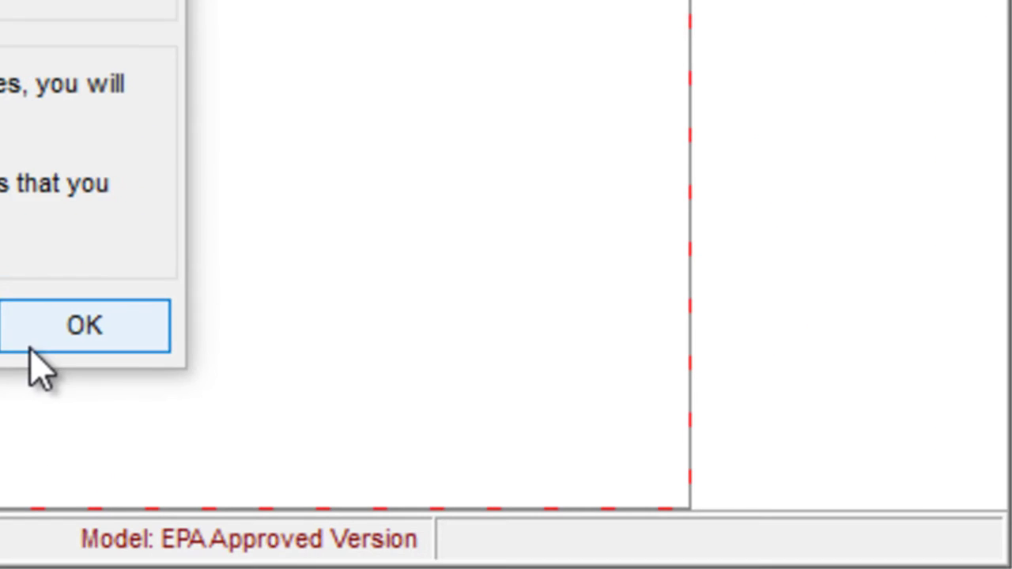
# - Import the Open Cycle Map tiles, inspect Louisville and Audubon Park, then return to full extents
pyautogui.click(269, 410)
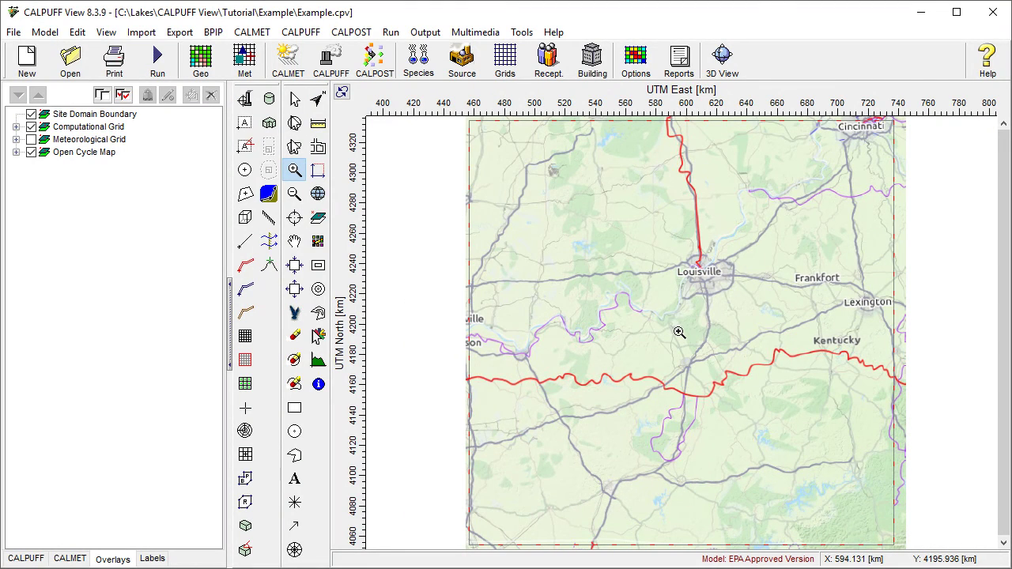
pyautogui.moveTo(639, 252); pyautogui.dragTo(752, 324)
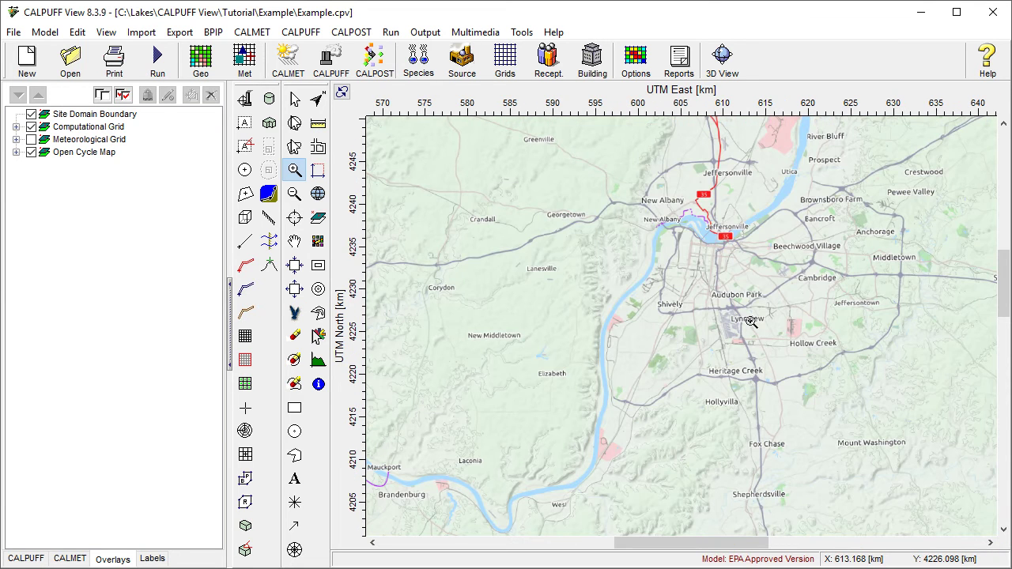
pyautogui.moveTo(681, 261); pyautogui.dragTo(759, 321)
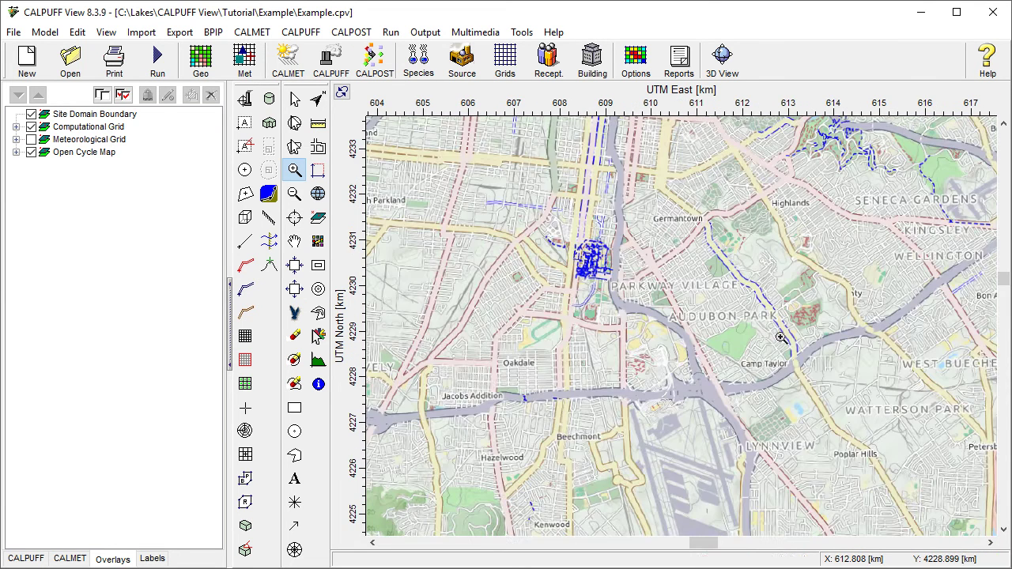
pyautogui.click(294, 289)
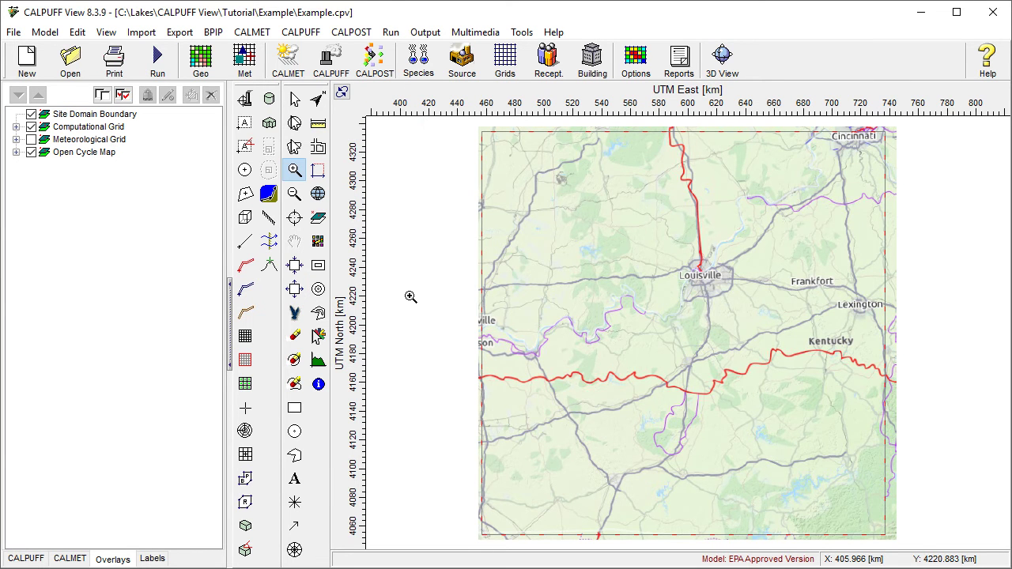
# - Import a Lakes Satellite tile layer over the domain and select the Open Cycle Map layer
pyautogui.click(141, 32)
pyautogui.click(131, 71)
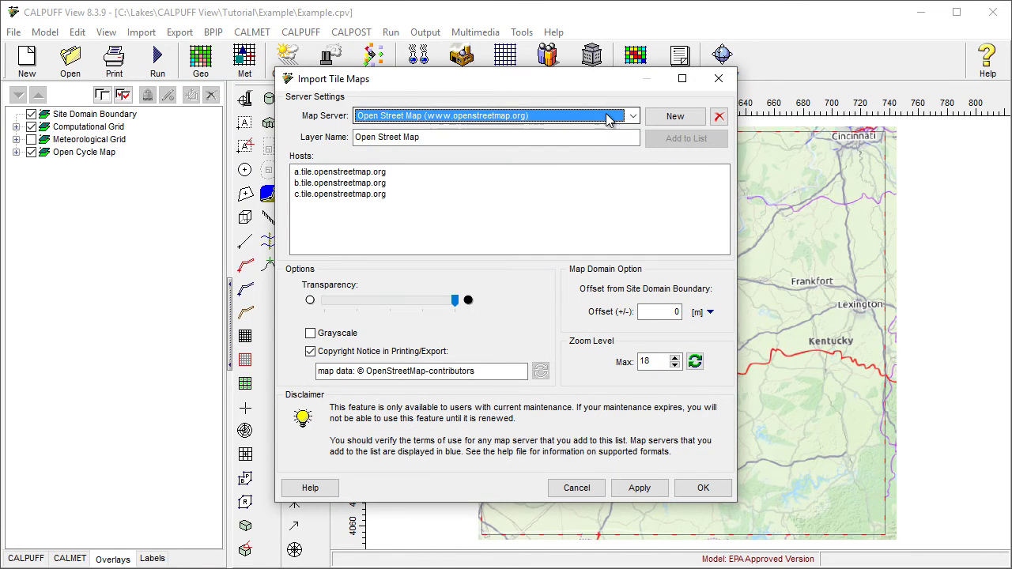
pyautogui.click(632, 117)
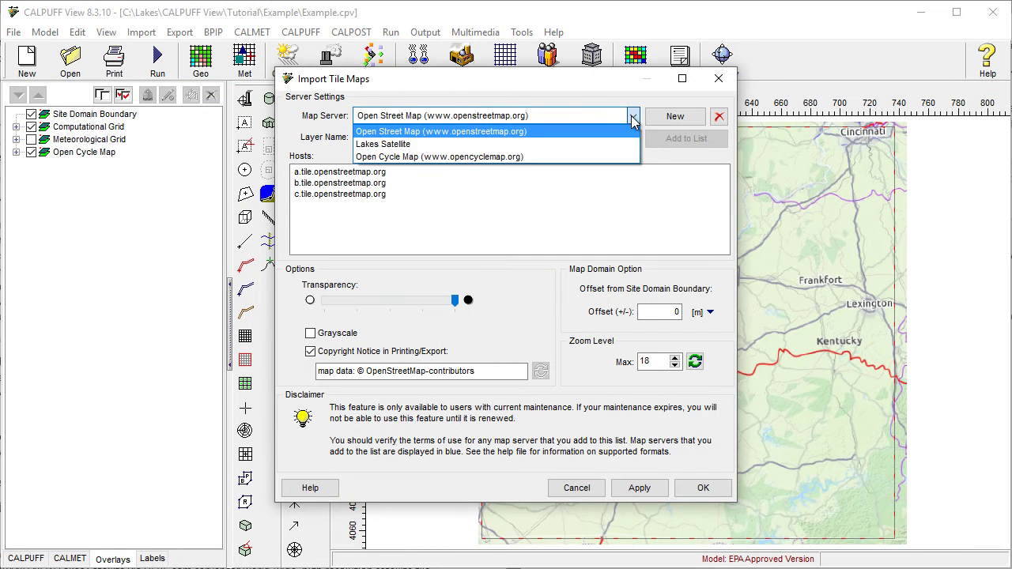
pyautogui.click(624, 140)
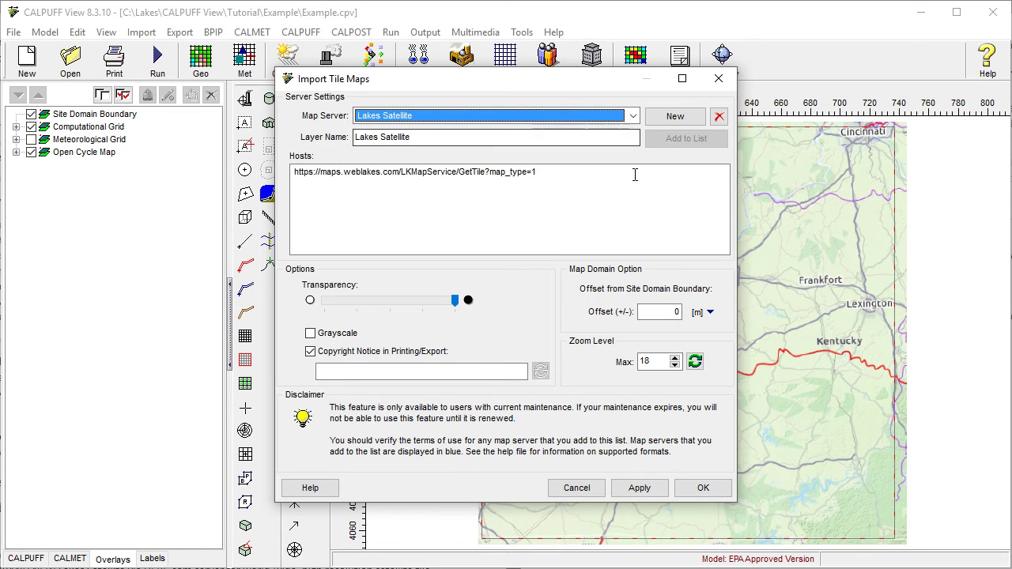
pyautogui.click(703, 487)
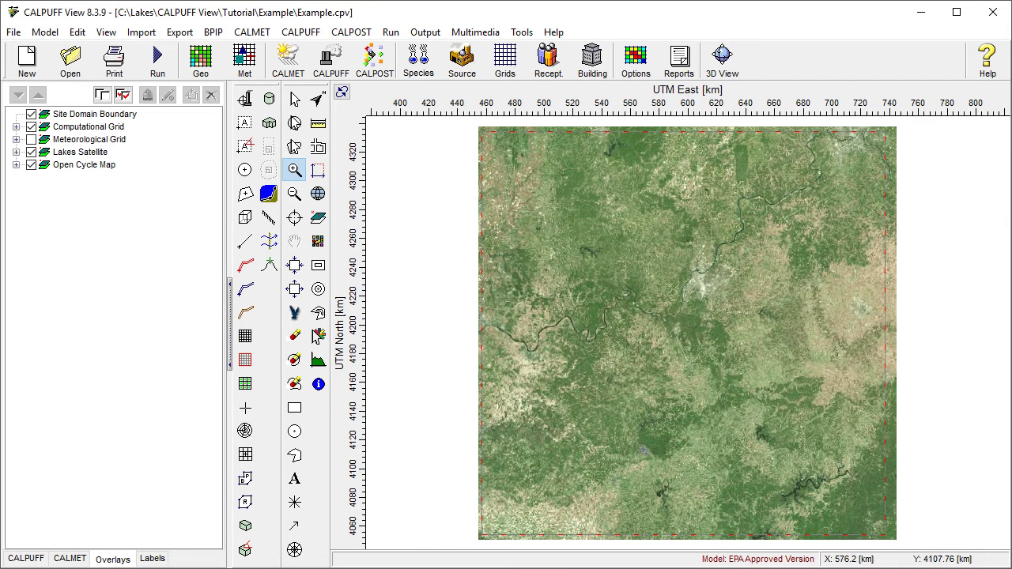
pyautogui.click(93, 166)
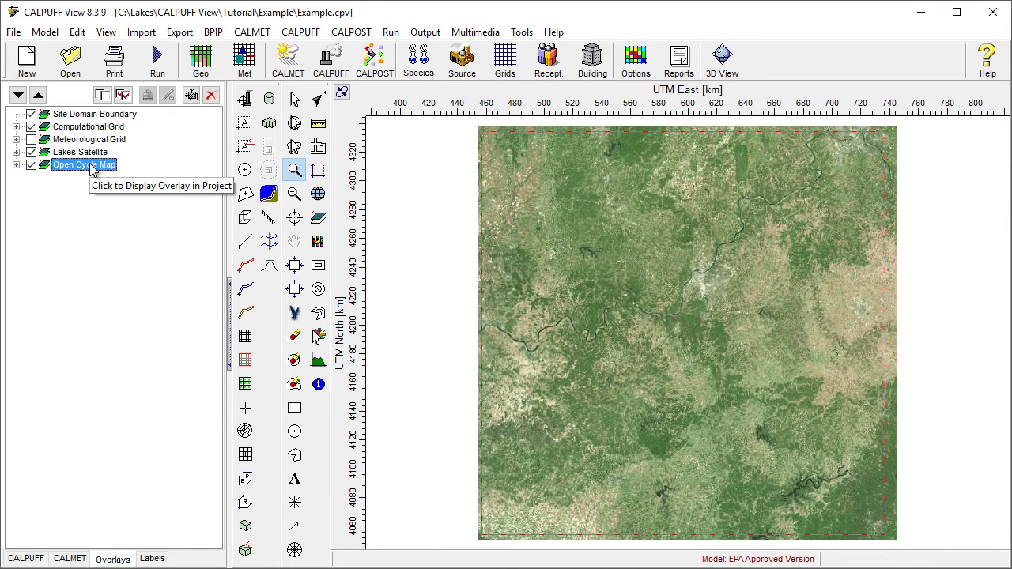
# - Make the Open Cycle Map layer partly transparent with a 10000 m boundary offset
pyautogui.rightClick(92, 167)
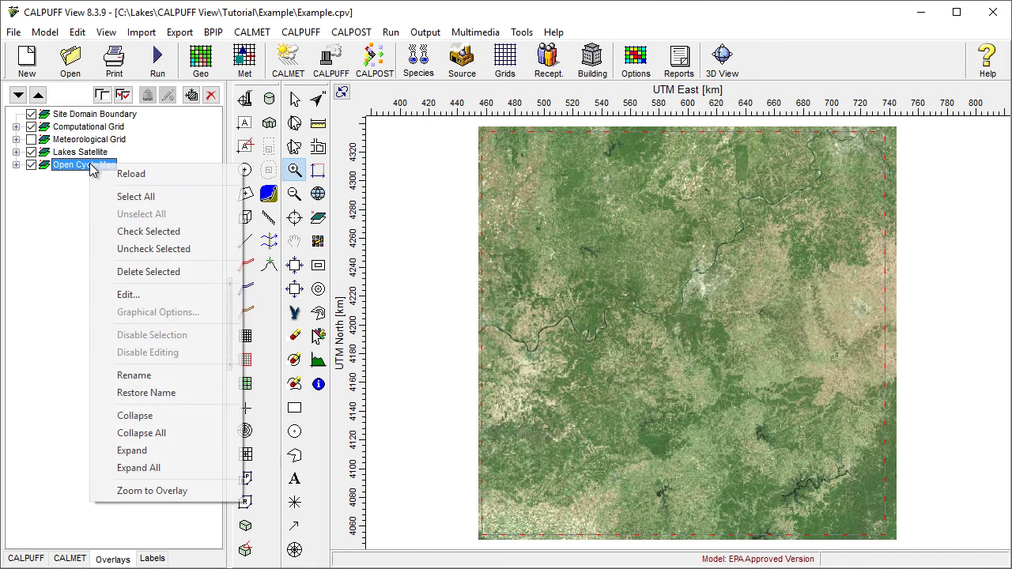
pyautogui.click(126, 295)
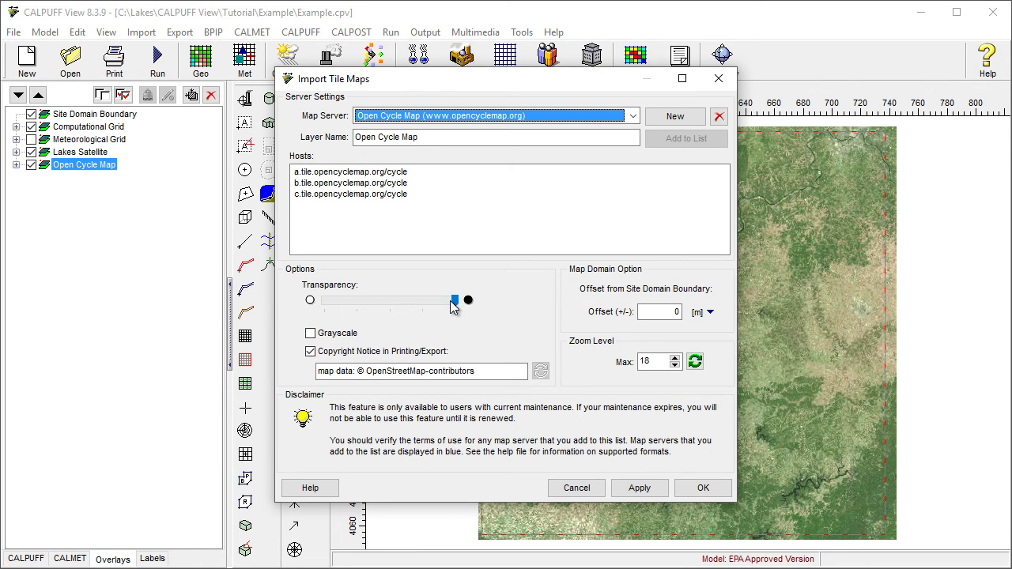
pyautogui.moveTo(450, 301); pyautogui.dragTo(369, 302)
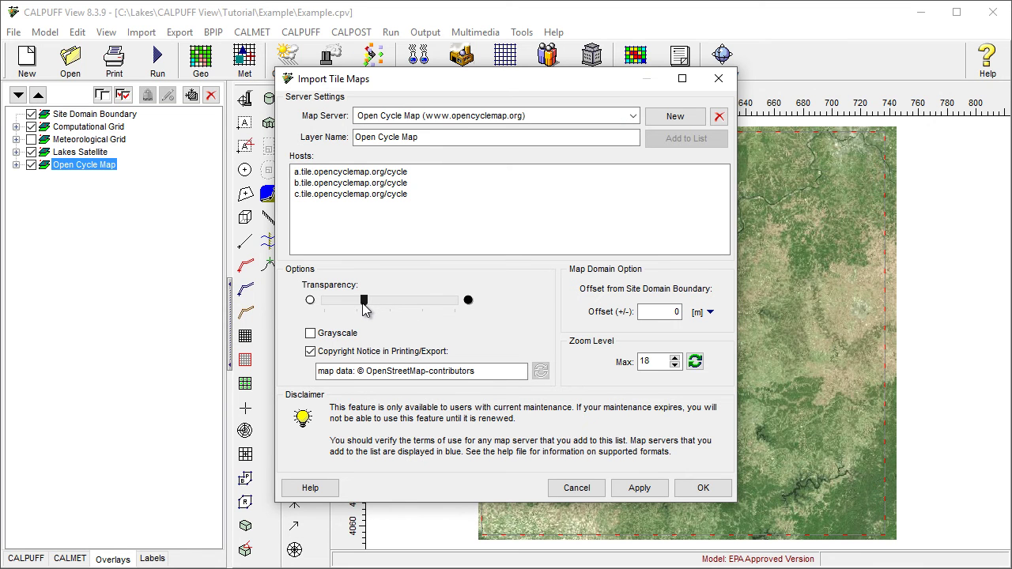
pyautogui.click(645, 313)
pyautogui.press('BackSpace')
pyautogui.write('10000')
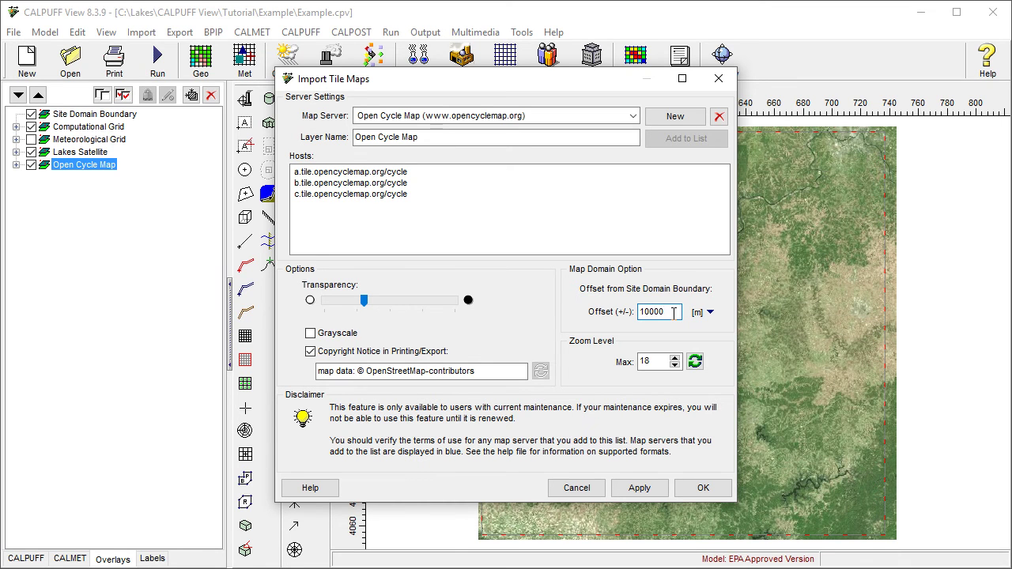
pyautogui.press('Tab')
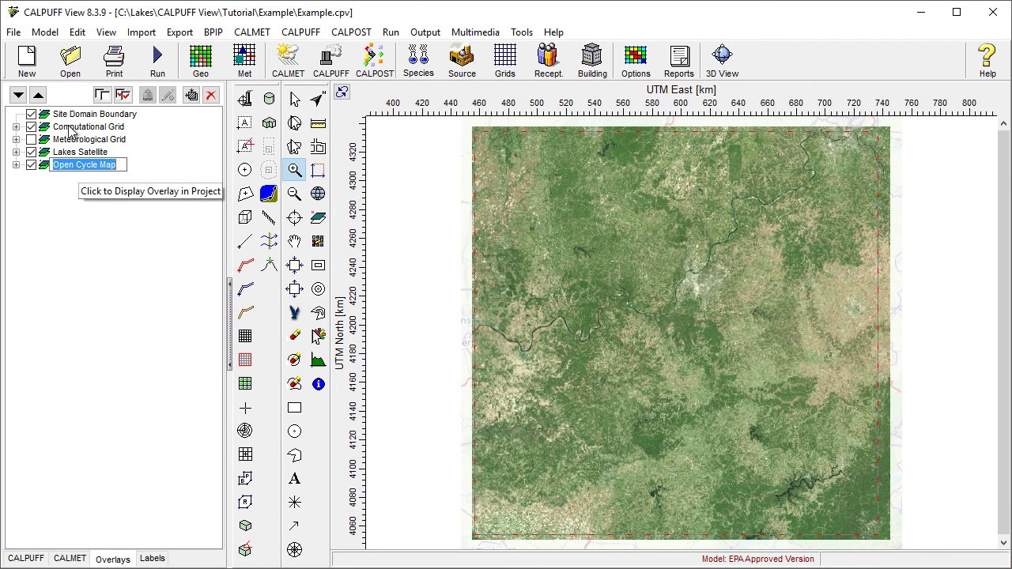
# - Move Open Cycle Map above Lakes Satellite and toggle its visibility off and back on
pyautogui.click(38, 95)
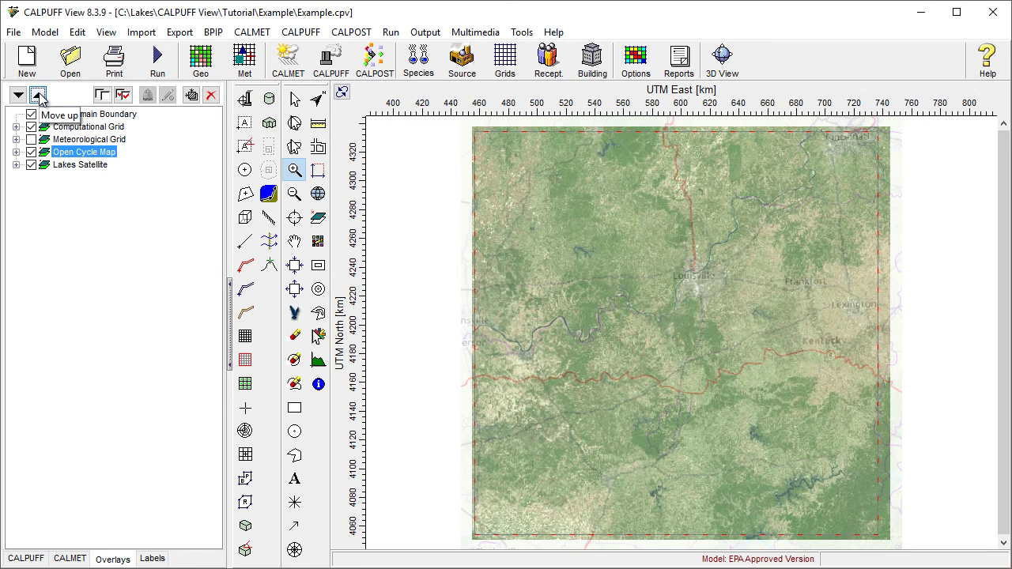
pyautogui.click(31, 153)
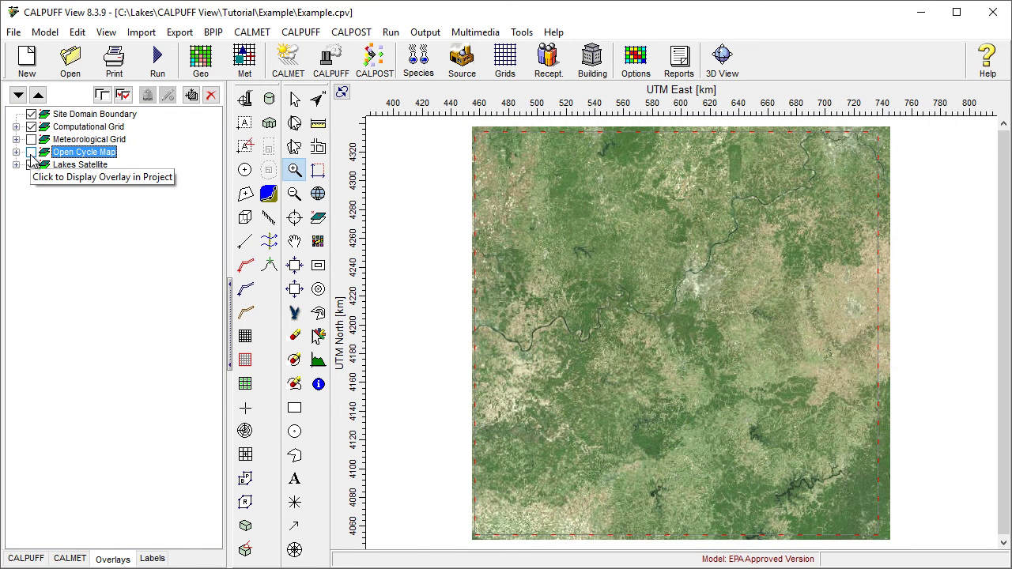
pyautogui.click(30, 153)
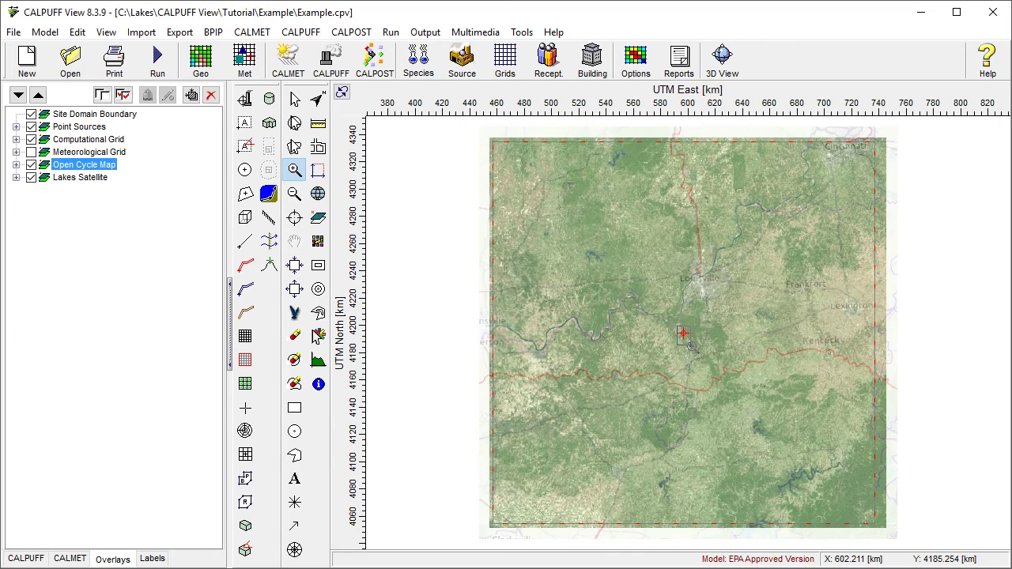
# - Zoom to the facility and draw the first building with X-Length 75 m and Y-Length 90 m
pyautogui.moveTo(690, 346); pyautogui.dragTo(692, 346)
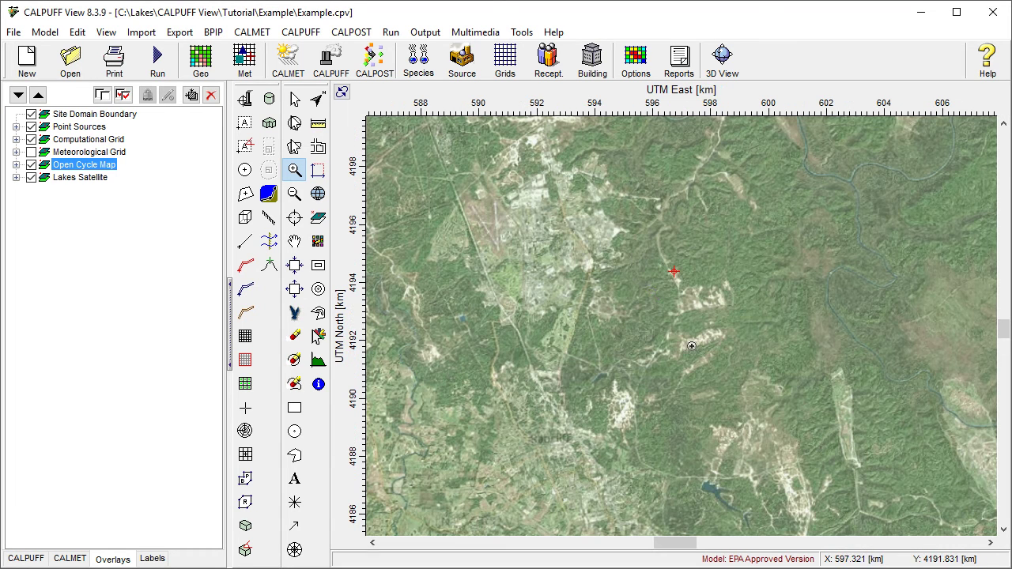
pyautogui.moveTo(692, 293); pyautogui.dragTo(780, 443)
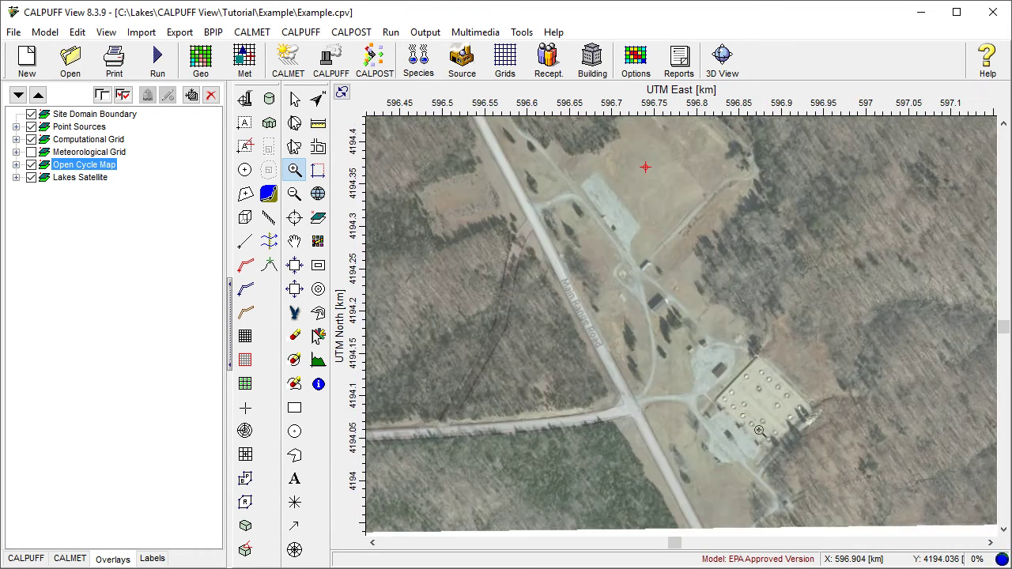
pyautogui.click(245, 549)
pyautogui.click(715, 402)
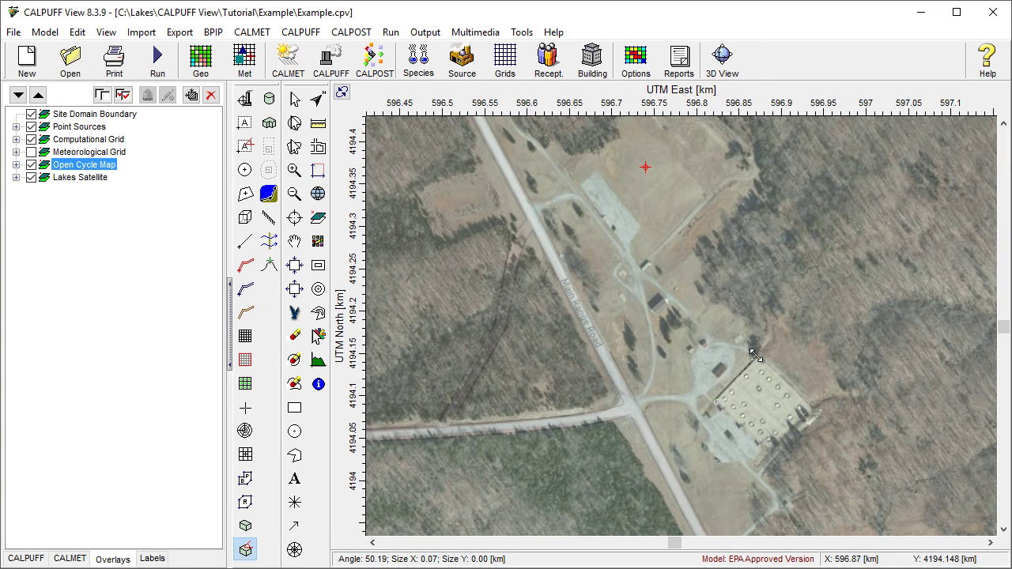
pyautogui.click(808, 410)
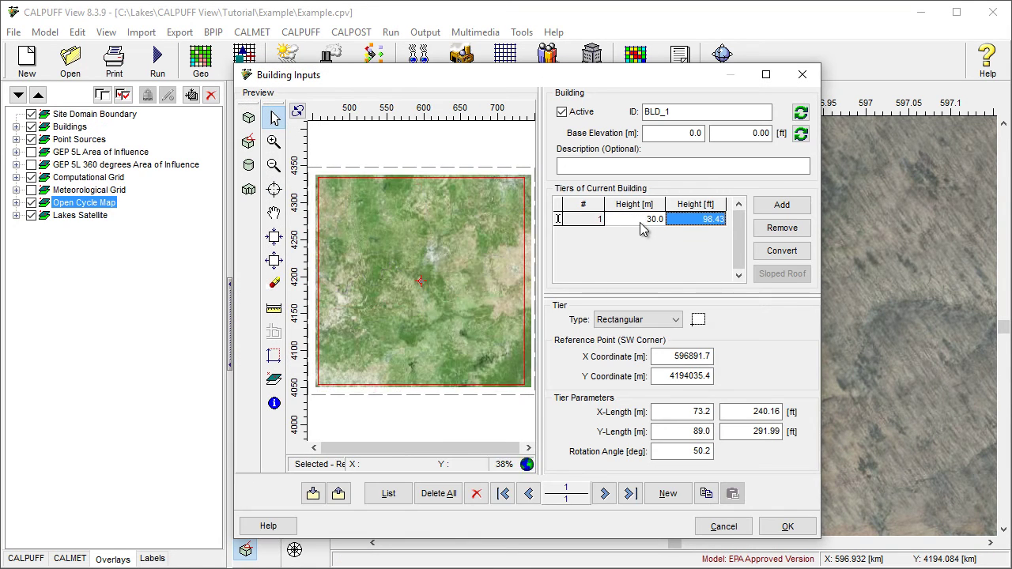
pyautogui.click(699, 411)
pyautogui.write('75')
pyautogui.click(702, 430)
pyautogui.write('90')
pyautogui.press('Tab')
pyautogui.click(778, 525)
# - Draw a second building 8 m tall measuring 10 × 20 m
pyautogui.scroll(3, 670, 327)
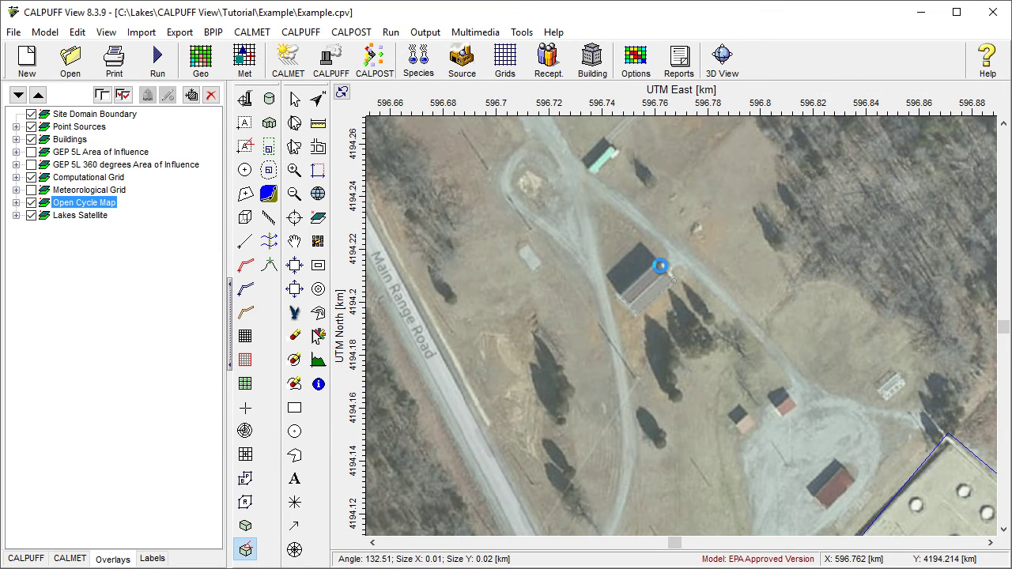
pyautogui.click(646, 275)
pyautogui.click(621, 226)
pyautogui.write('8')
pyautogui.click(683, 411)
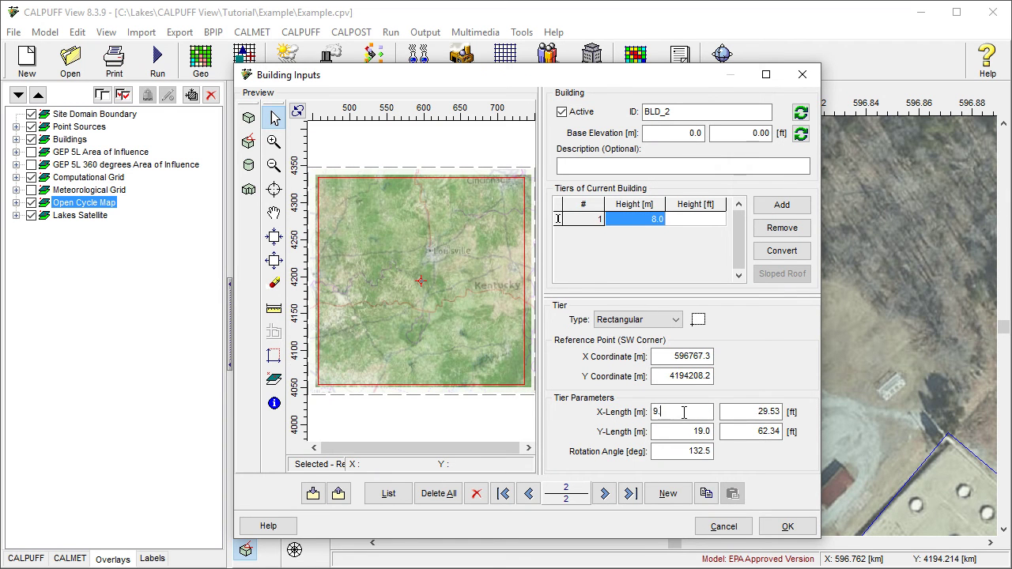
pyautogui.write('10')
pyautogui.press('Tab')
pyautogui.write('20')
pyautogui.press('Tab')
pyautogui.click(787, 524)
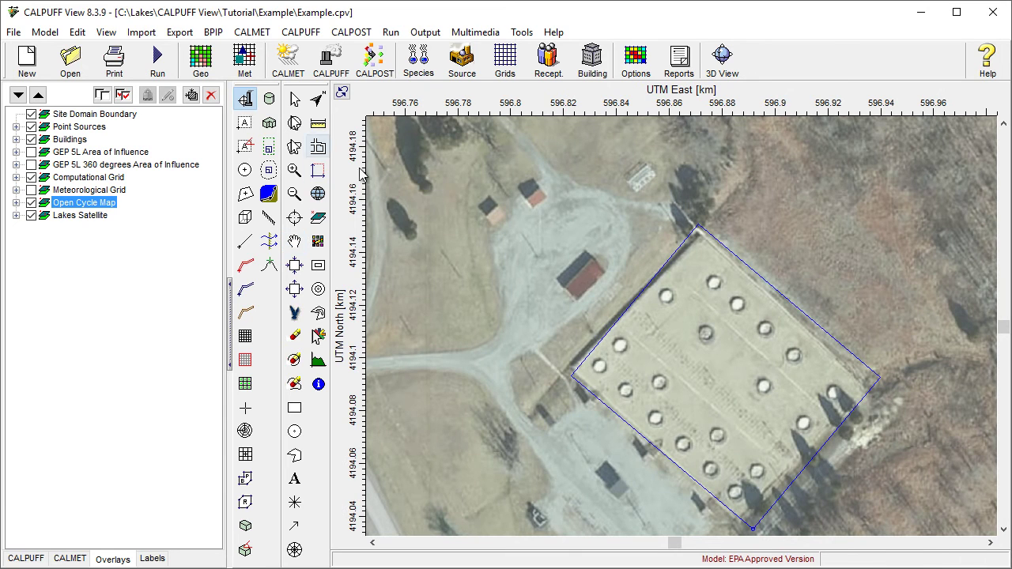
# - Add a point source with a 60 m stack, 400 exit temperature, 1 m diameter and 10 m/s velocity
pyautogui.click(601, 364)
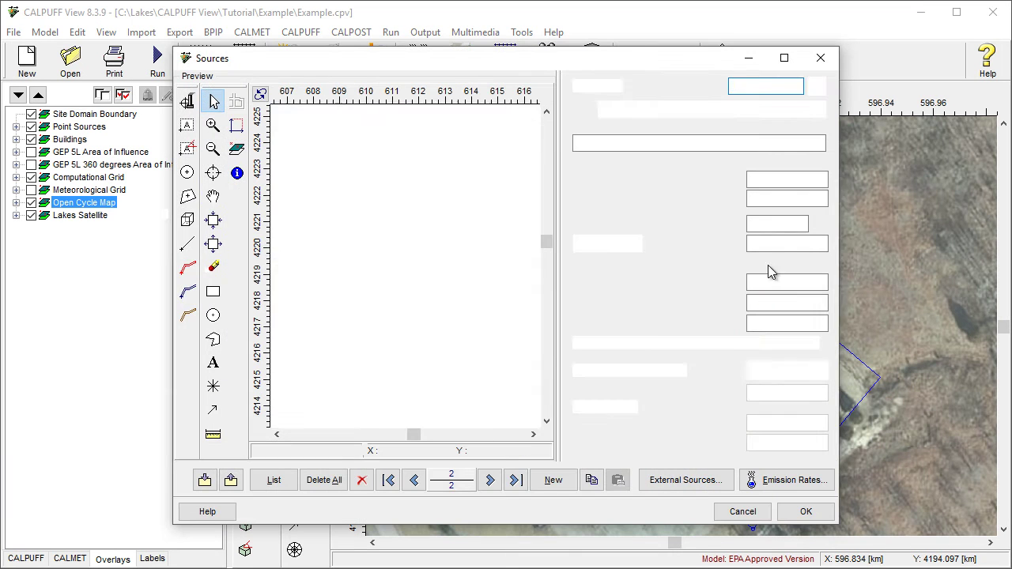
pyautogui.click(771, 244)
pyautogui.write('60')
pyautogui.press('Tab')
pyautogui.write('400')
pyautogui.press('Tab')
pyautogui.write('1')
pyautogui.press('Tab')
pyautogui.write('10')
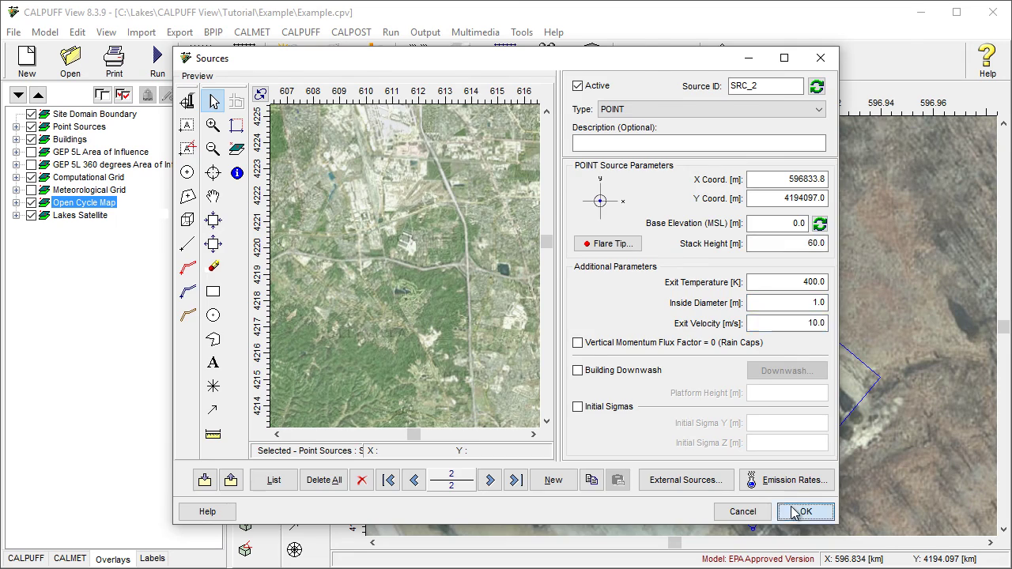
pyautogui.click(791, 506)
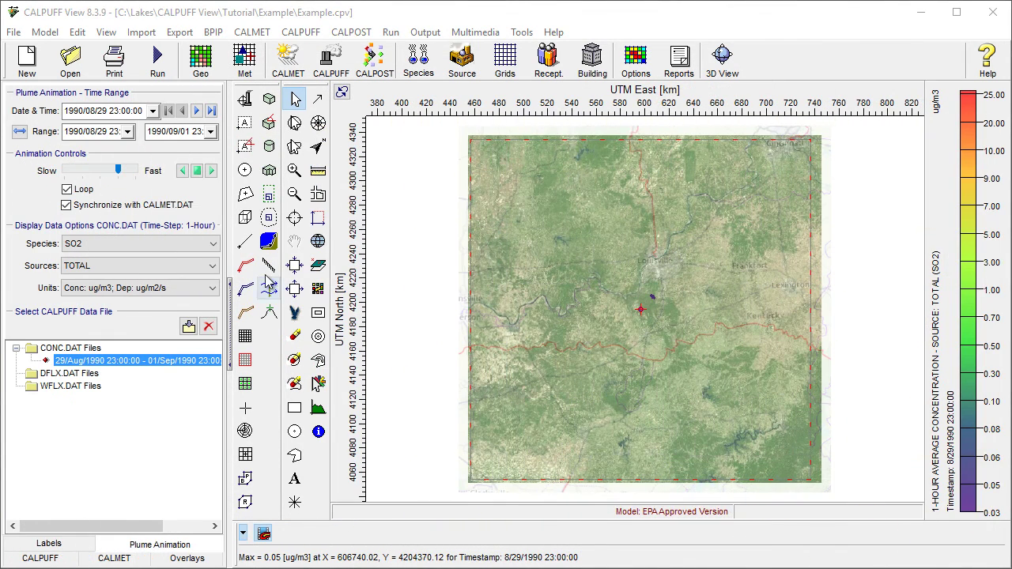
# - Zoom to the source, play the SO2 plume animation, and zoom closer on the plume west of the source
pyautogui.click(294, 170)
pyautogui.moveTo(524, 192); pyautogui.dragTo(715, 392)
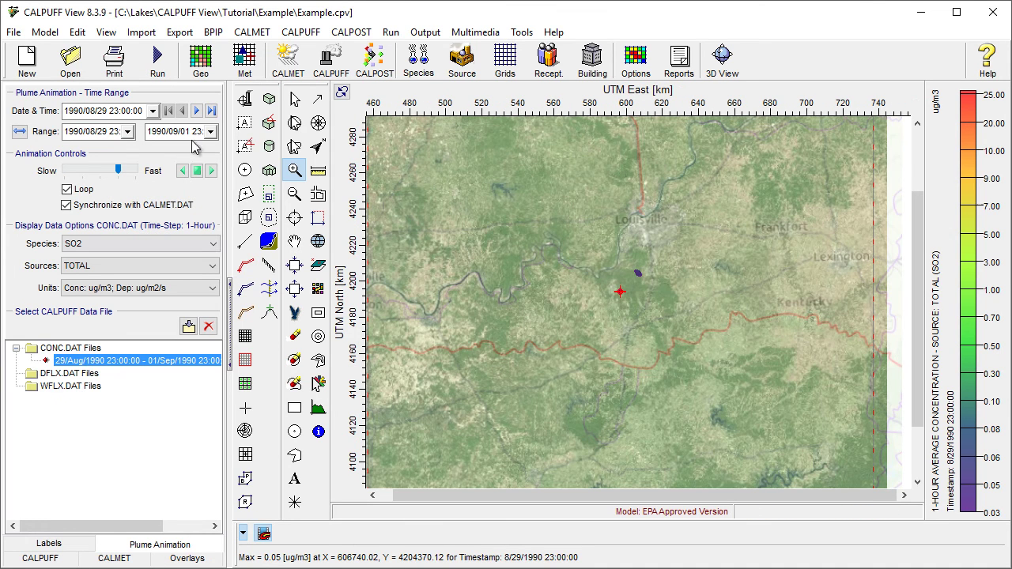
pyautogui.click(211, 171)
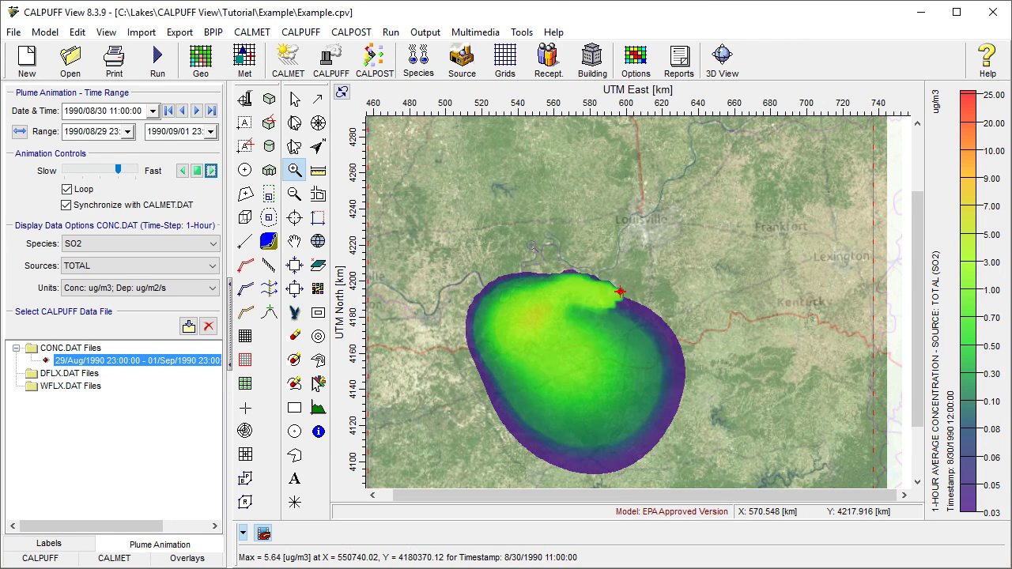
pyautogui.moveTo(525, 242); pyautogui.dragTo(652, 354)
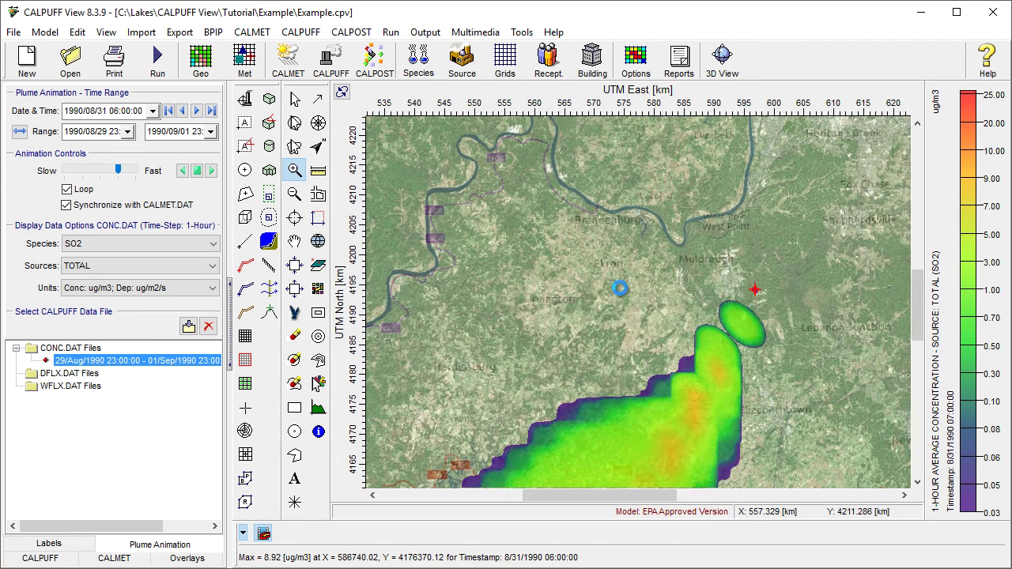
pyautogui.moveTo(497, 185); pyautogui.dragTo(783, 389)
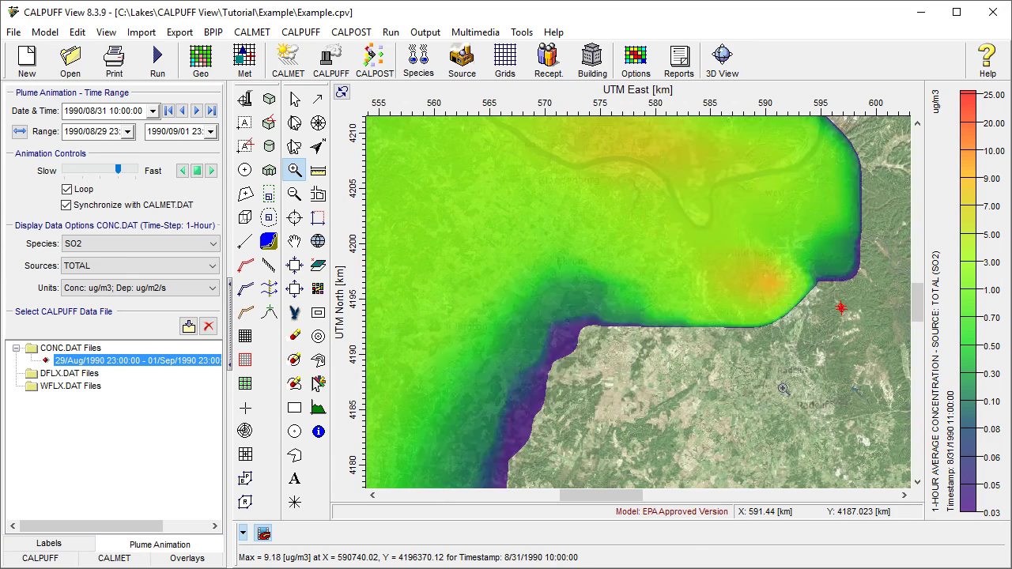